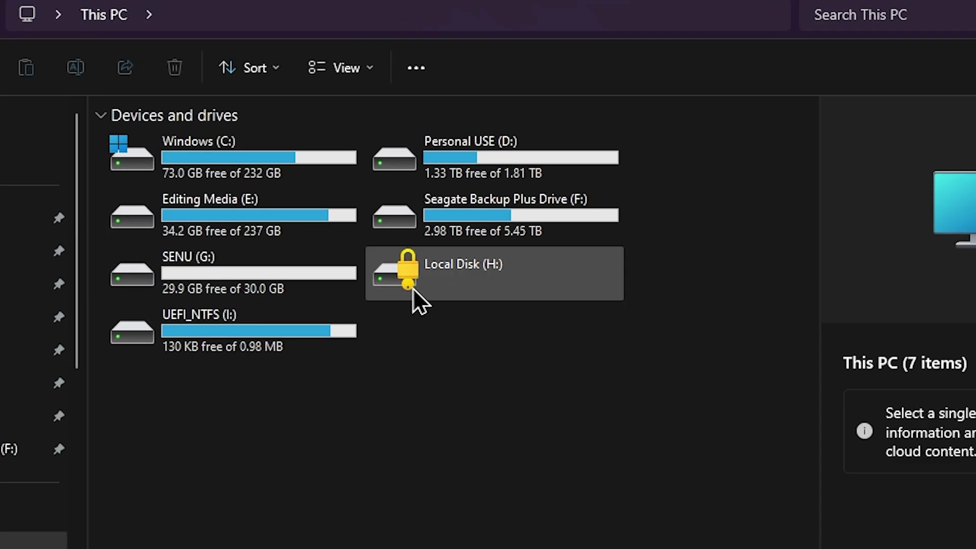
# - Try to open the locked Local Disk (H:)
pyautogui.doubleClick(517, 295)
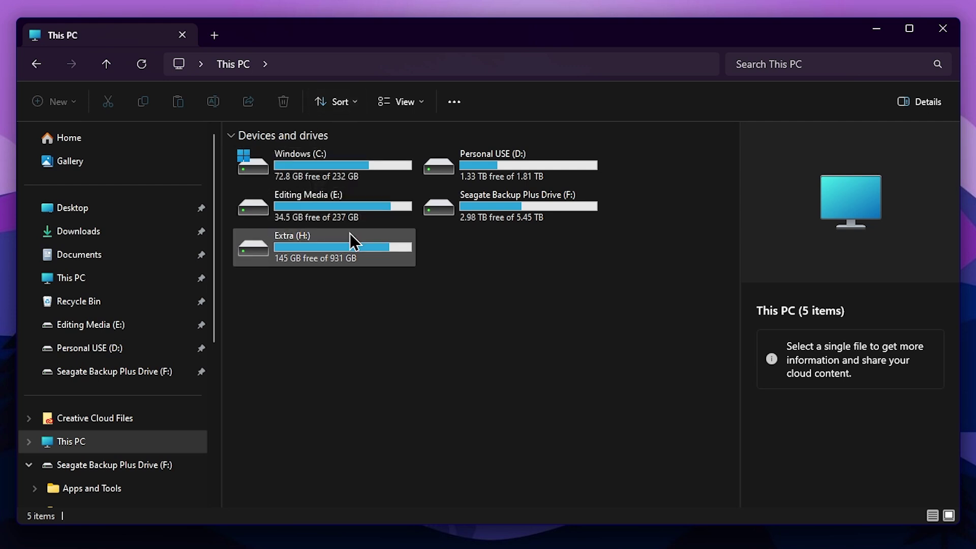
# - Check the BitLocker status of the Windows, Personal USE, Editing Media, Seagate Backup Plus and Extra drives in their details
pyautogui.moveTo(314, 318); pyautogui.dragTo(508, 192)
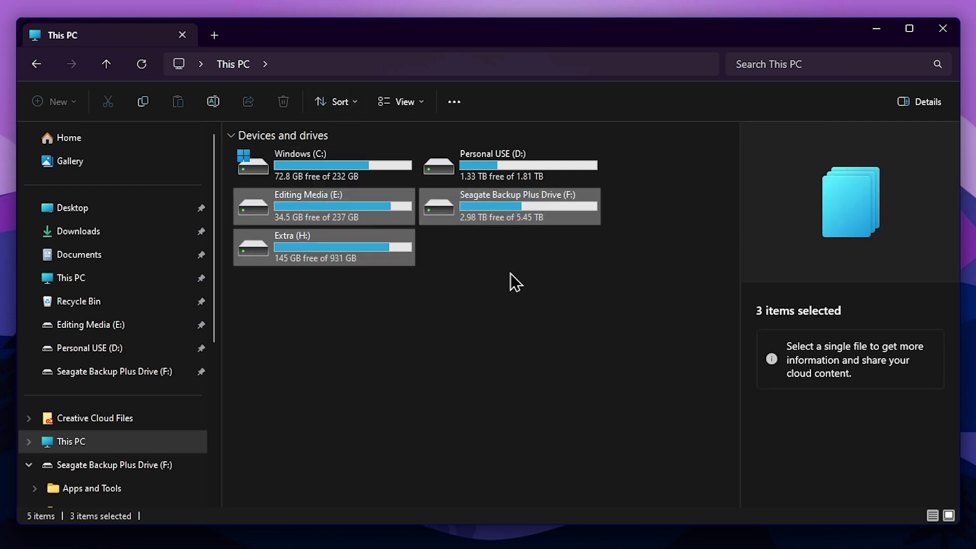
pyautogui.click(512, 324)
pyautogui.click(525, 213)
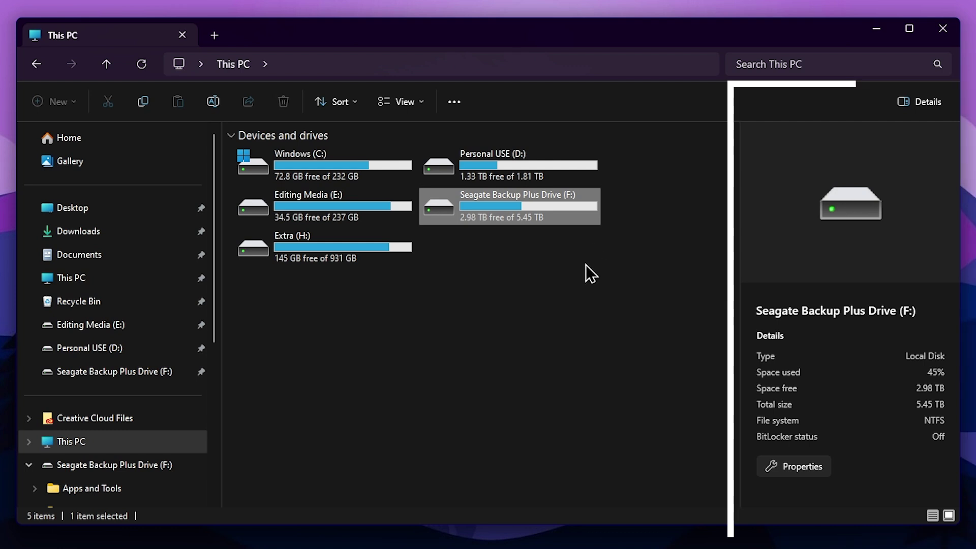
pyautogui.click(512, 168)
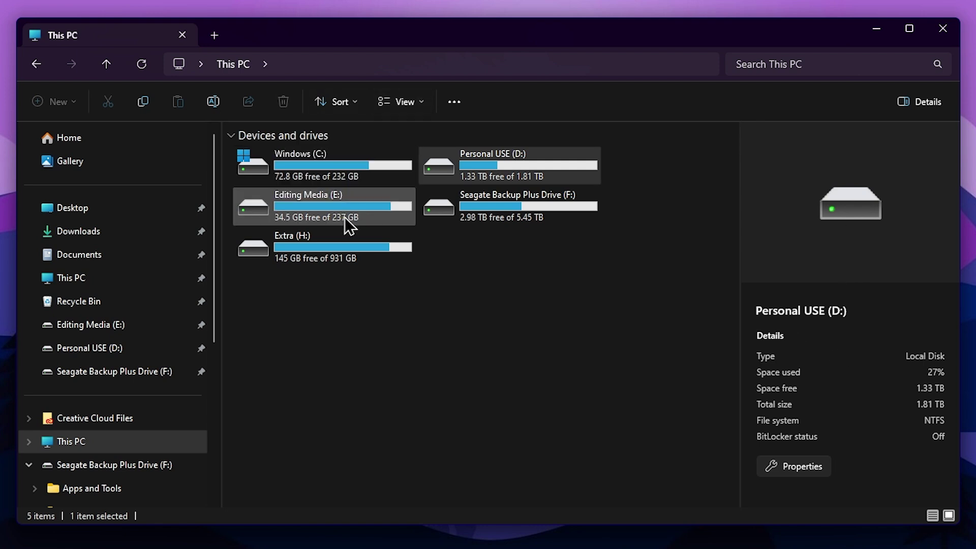
pyautogui.click(420, 107)
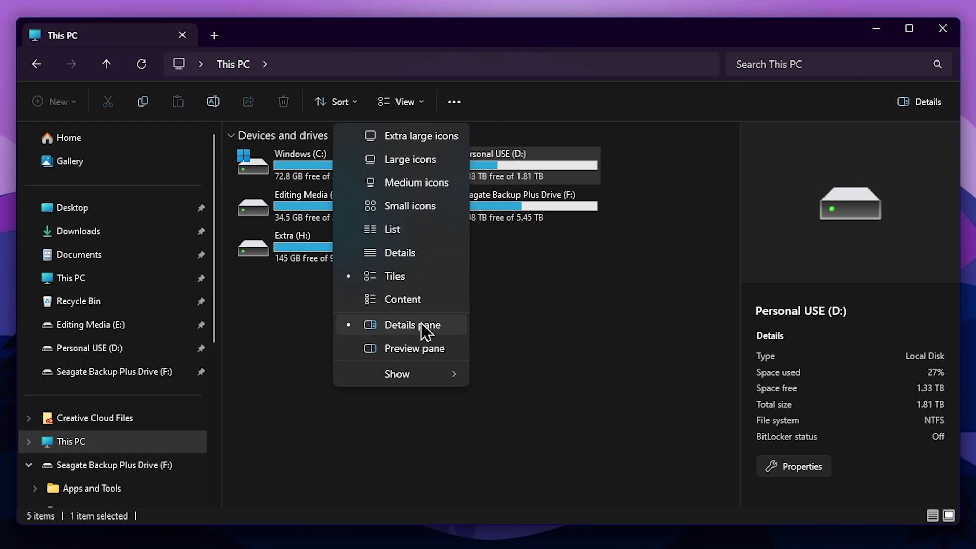
pyautogui.click(551, 328)
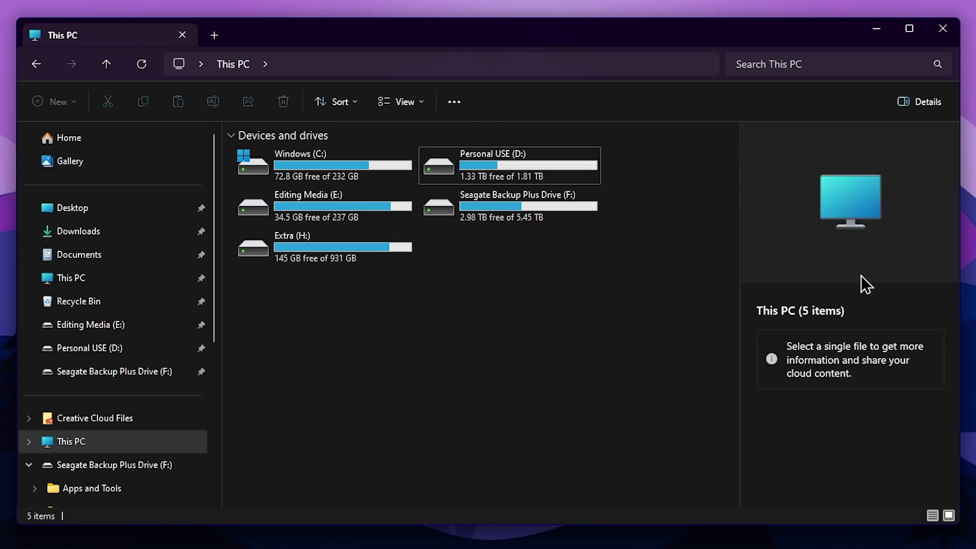
pyautogui.click(378, 224)
pyautogui.click(380, 182)
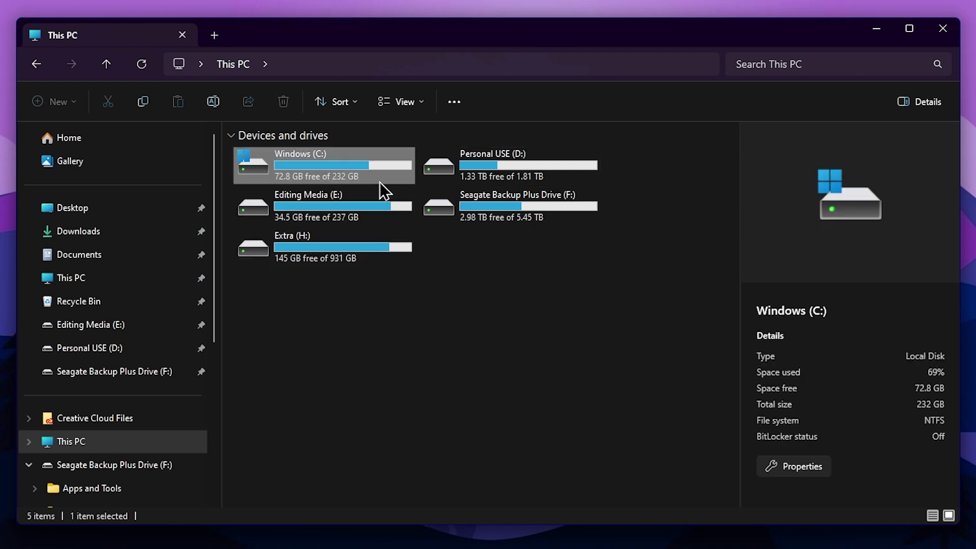
pyautogui.click(500, 183)
pyautogui.click(502, 212)
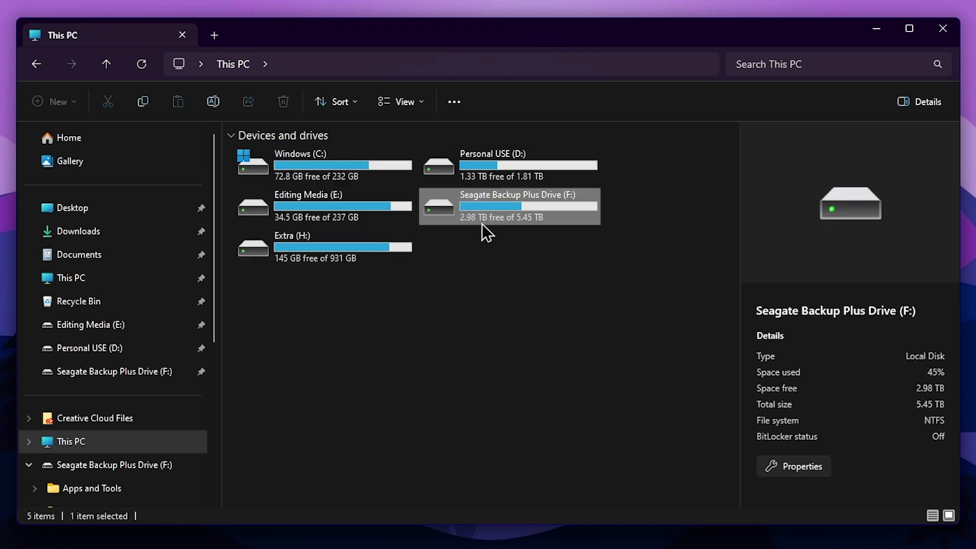
pyautogui.click(370, 251)
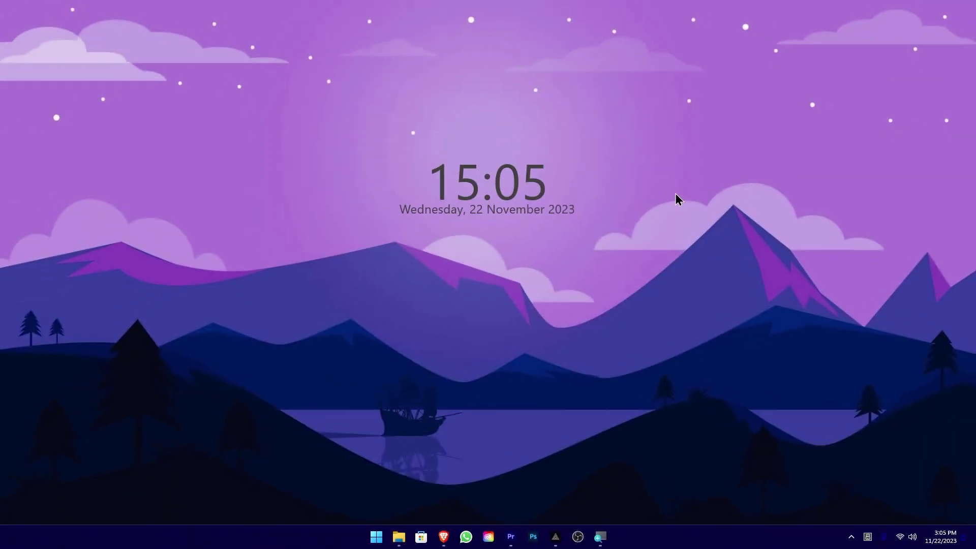
# - Search the system for "bitlocker" and open Manage BitLocker
pyautogui.press('super')
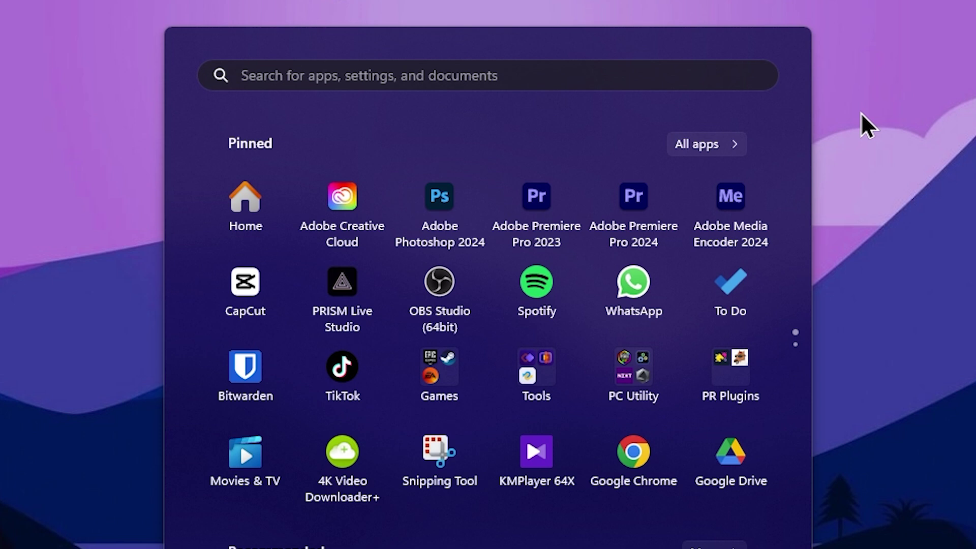
pyautogui.write('bitlocker')
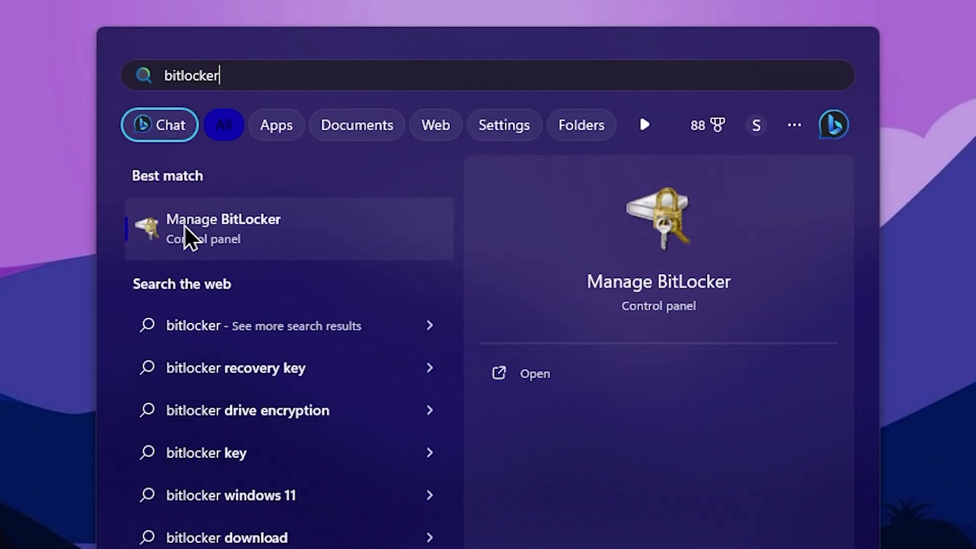
pyautogui.click(233, 236)
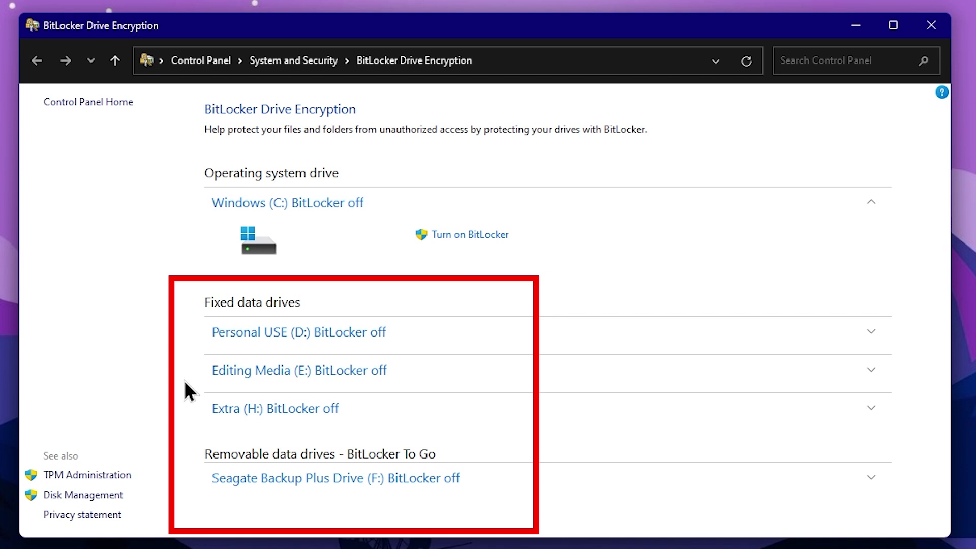
# - Start turning on BitLocker for the fixed data drive Extra (H:)
pyautogui.click(286, 409)
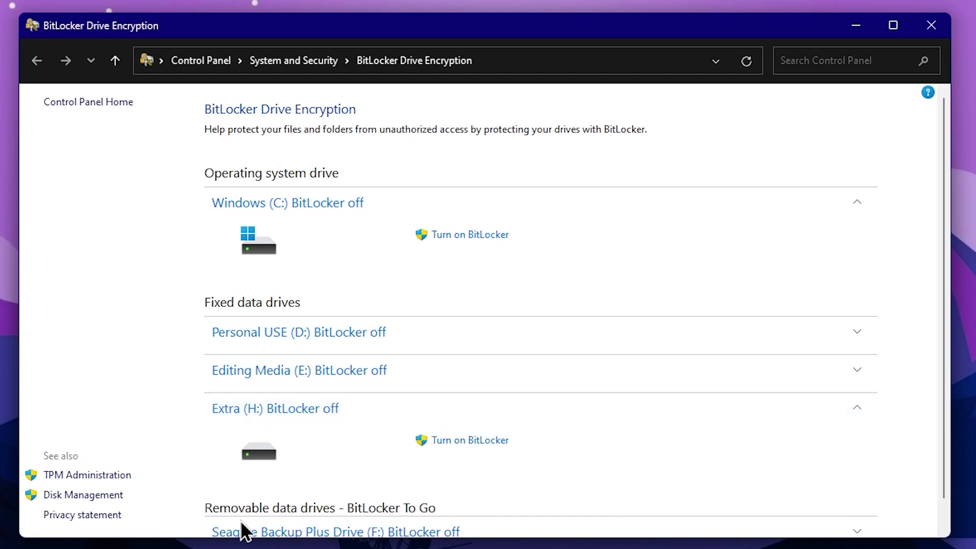
pyautogui.scroll(-1, 340, 484)
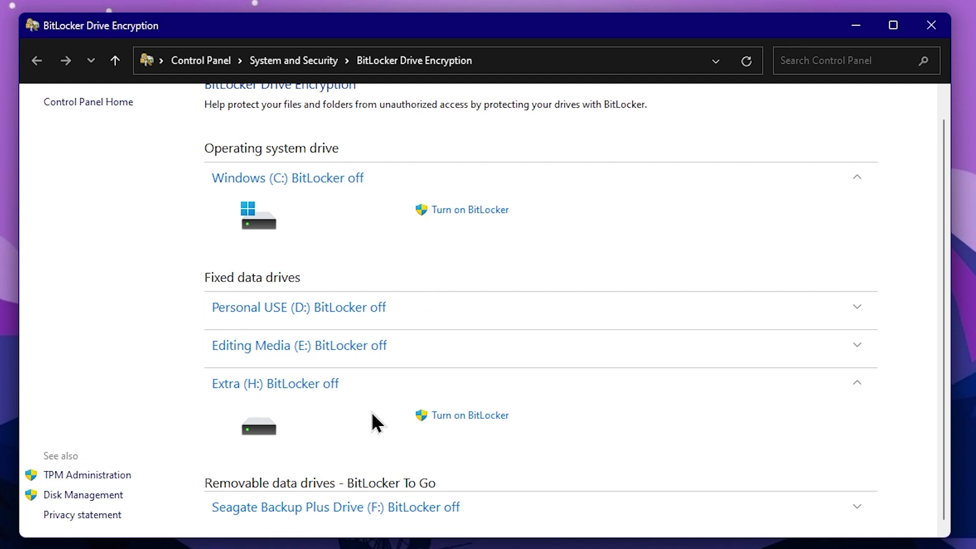
pyautogui.click(483, 419)
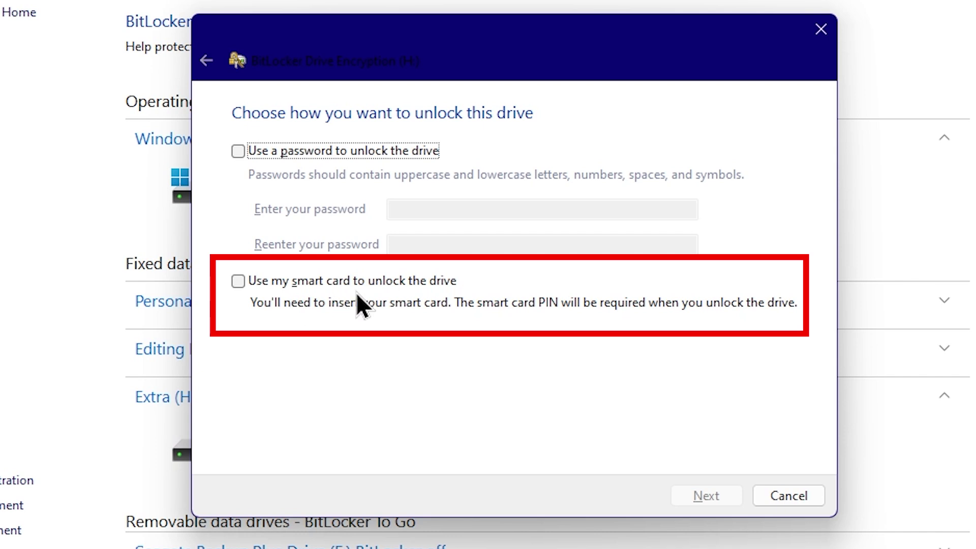
# - Choose to unlock the drive with a password, enter and re-enter the drive password, and continue to the recovery key backup
pyautogui.click(238, 150)
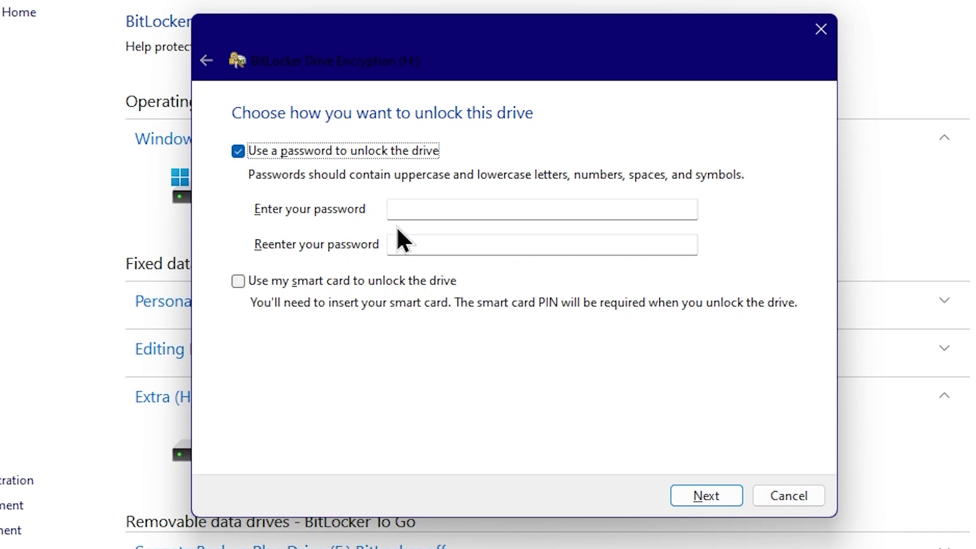
pyautogui.click(404, 208)
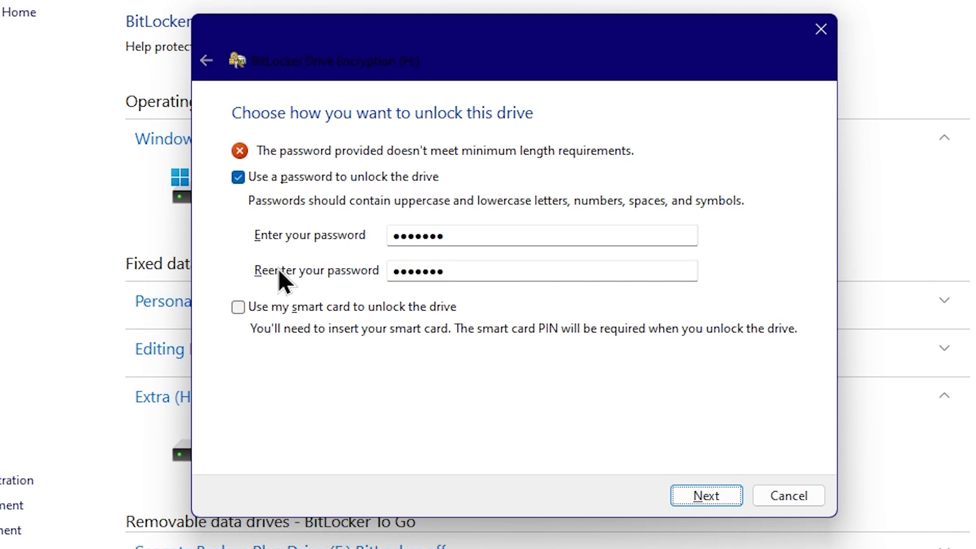
pyautogui.doubleClick(465, 237)
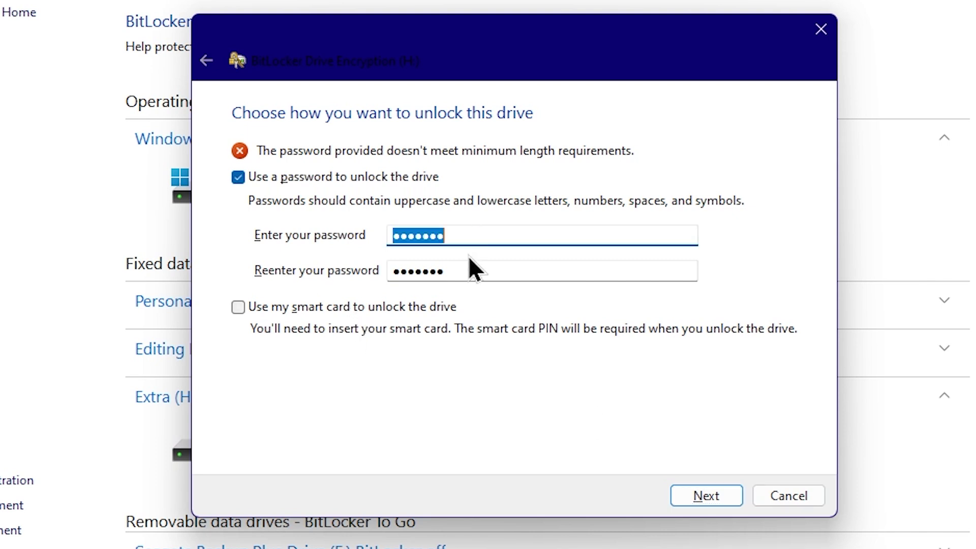
pyautogui.write('•••••••••••••••')
pyautogui.doubleClick(453, 269)
pyautogui.write('•••••••••••••••')
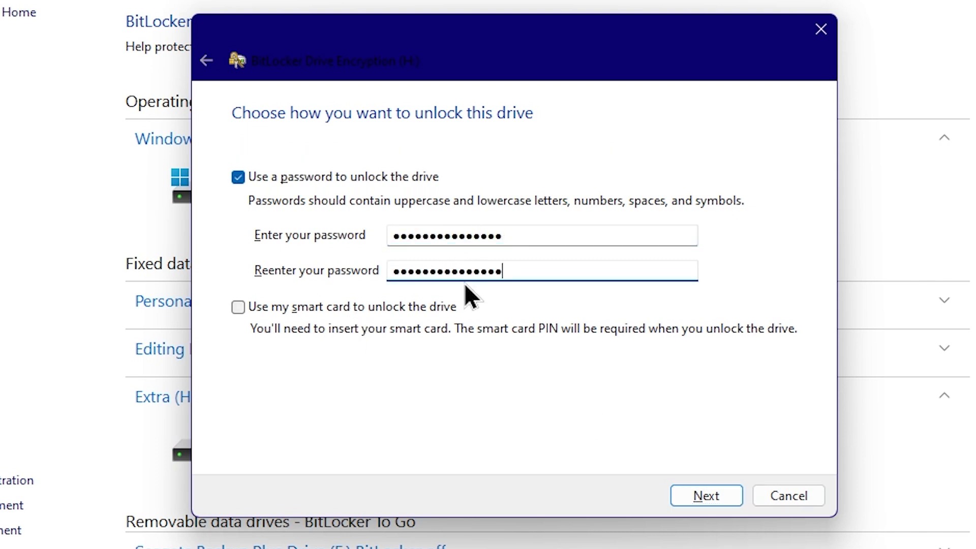
pyautogui.click(716, 493)
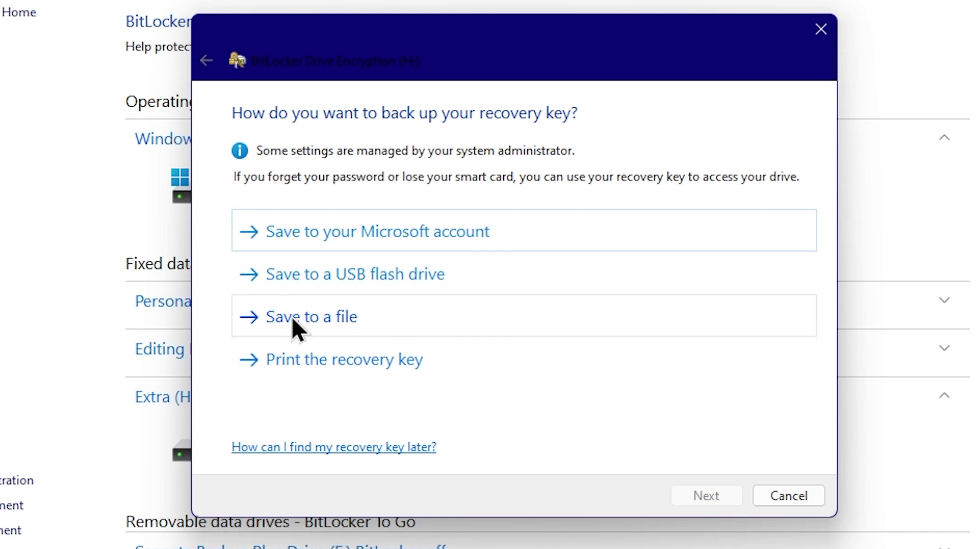
# - Back up the BitLocker recovery key by saving it to a text file
pyautogui.click(338, 326)
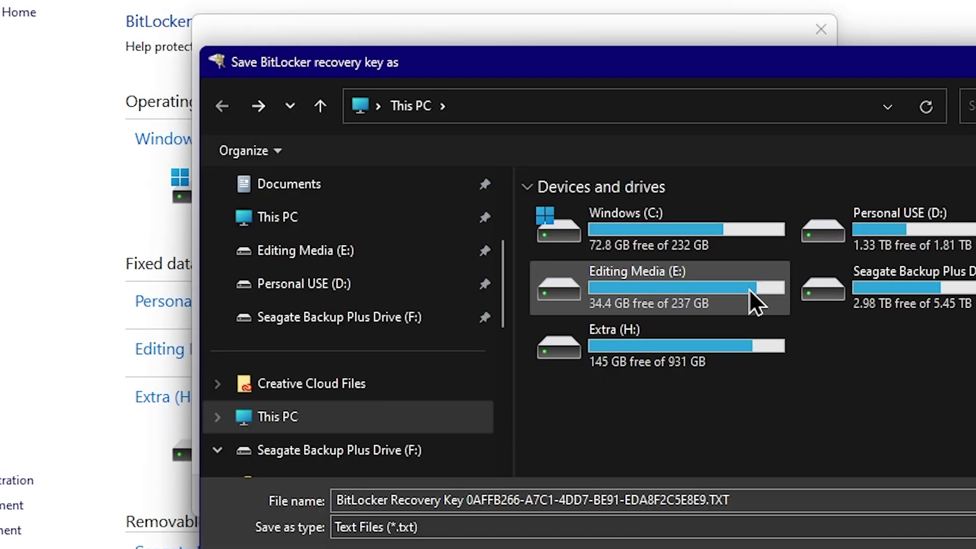
pyautogui.scroll(2, 312, 304)
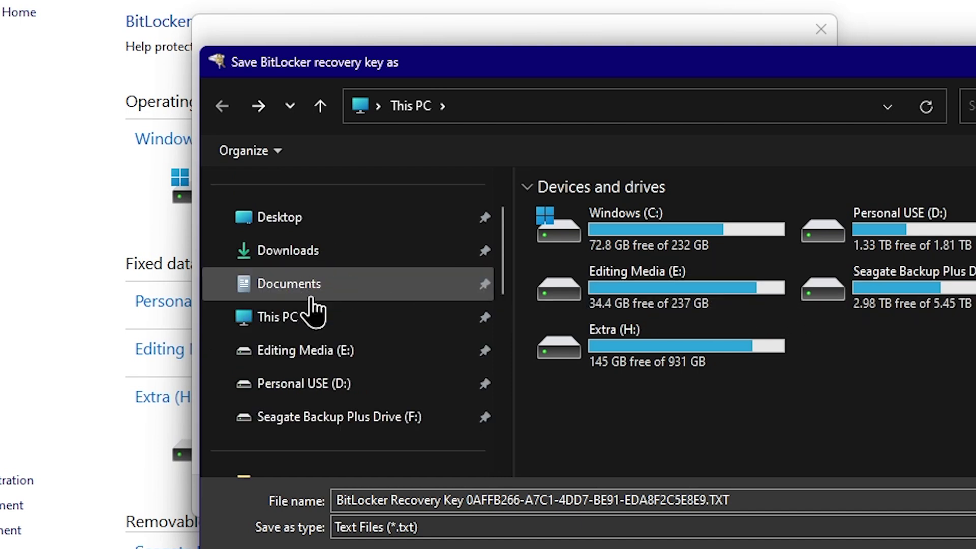
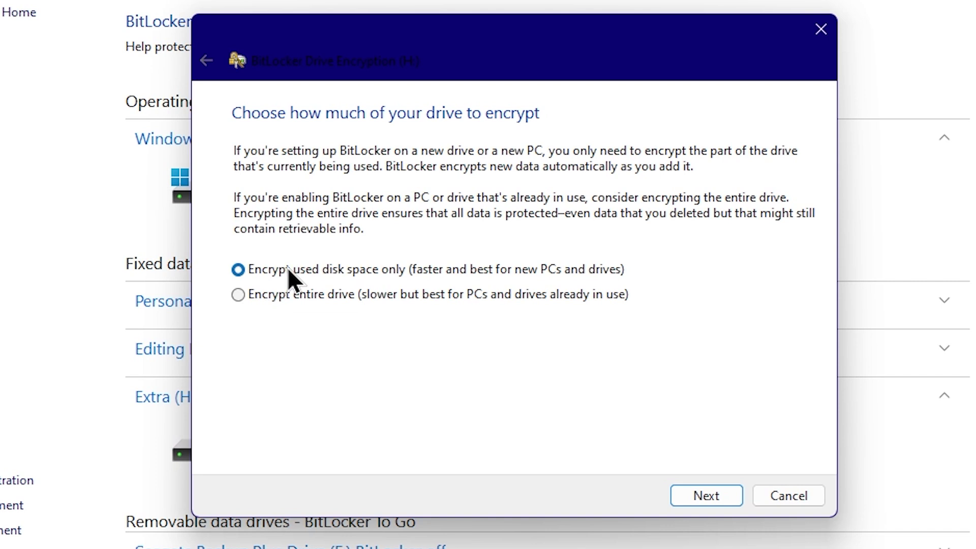
# - Choose to encrypt the entire drive, use the new encryption mode, and start encrypting drive H:
pyautogui.click(254, 297)
pyautogui.click(732, 495)
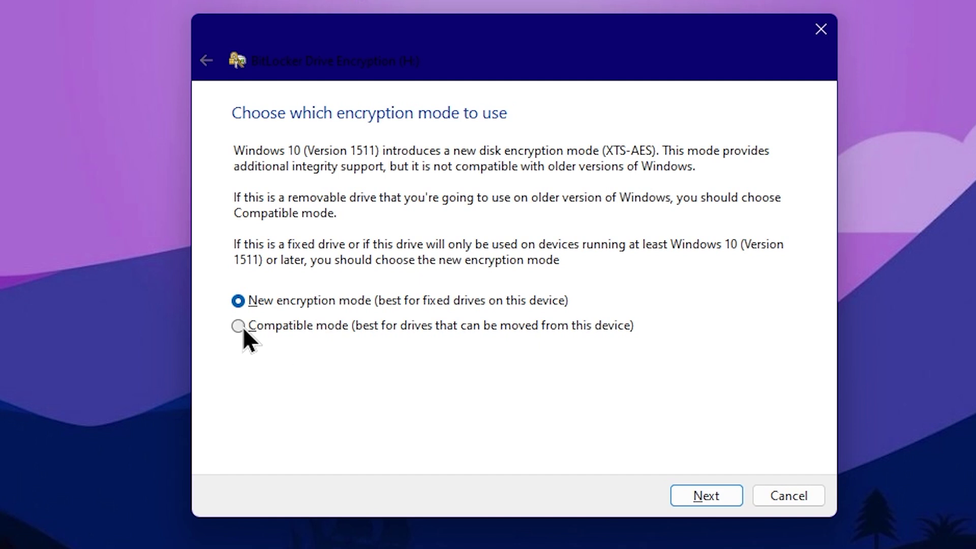
pyautogui.click(712, 494)
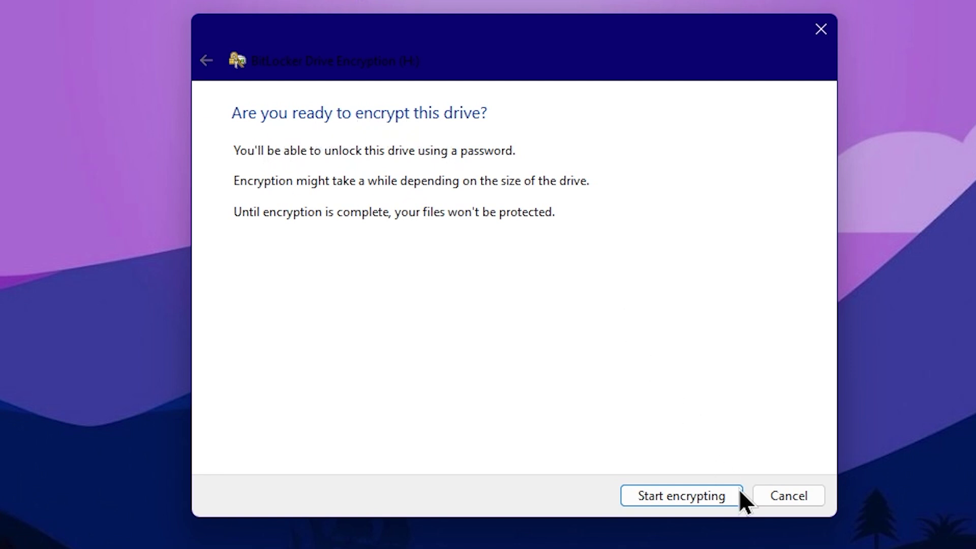
pyautogui.click(677, 501)
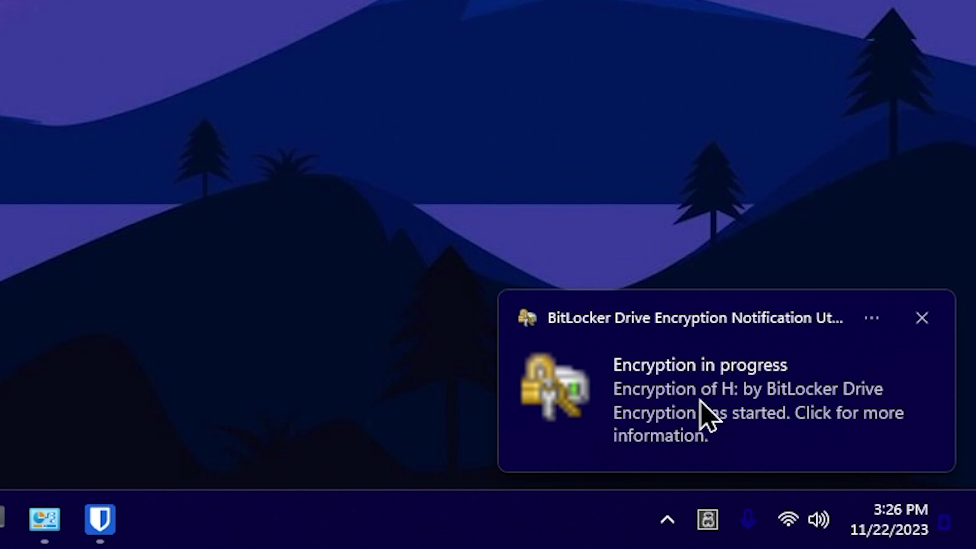
# - View the encryption progress of drive H: from the notification and close the progress window
pyautogui.click(777, 414)
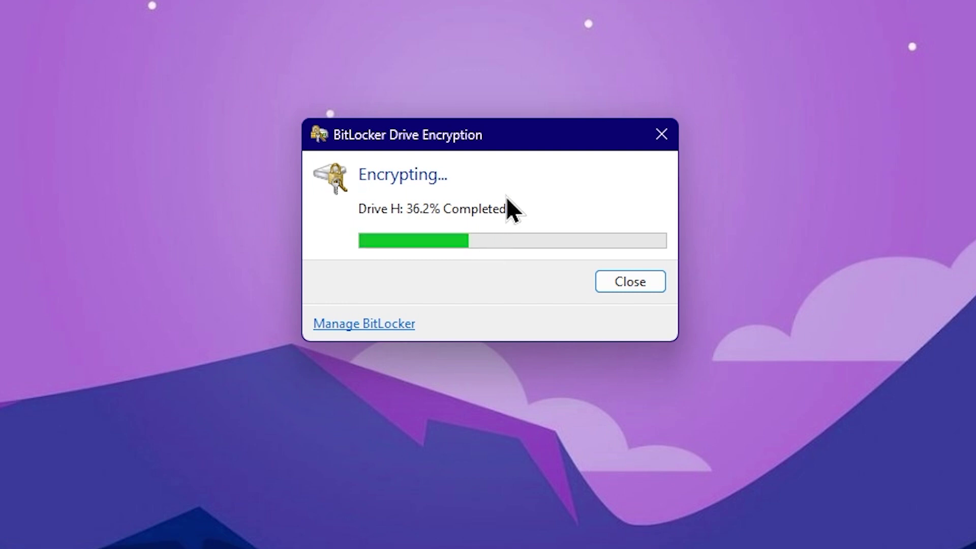
pyautogui.click(632, 275)
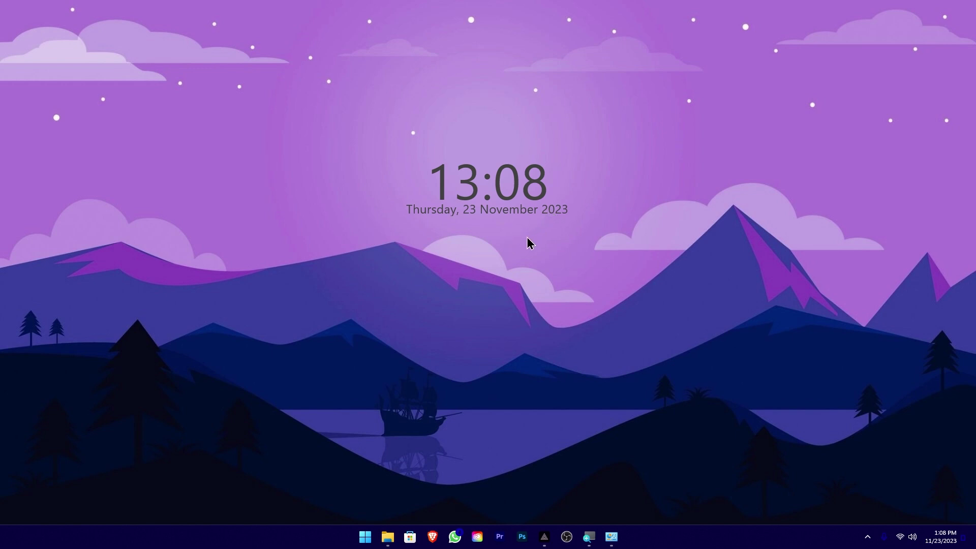
# - Open This PC in File Explorer and check the BitLocker status of the Extra (H:) drive
pyautogui.press('super+e')
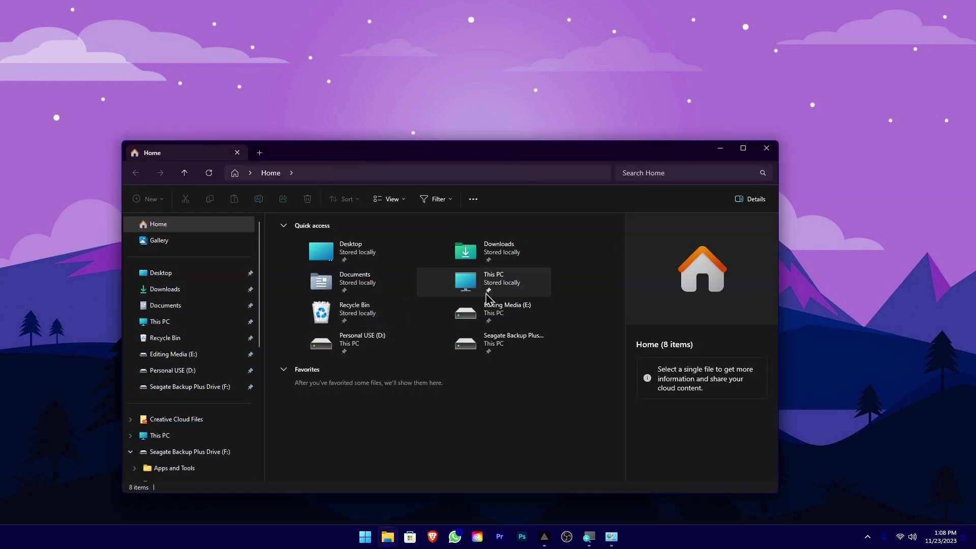
pyautogui.doubleClick(506, 287)
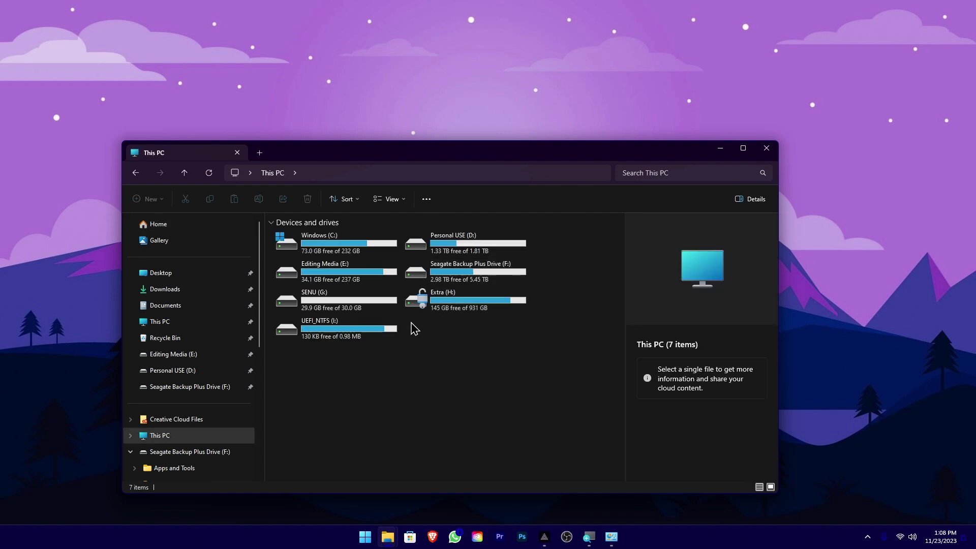
pyautogui.moveTo(425, 335); pyautogui.dragTo(533, 298)
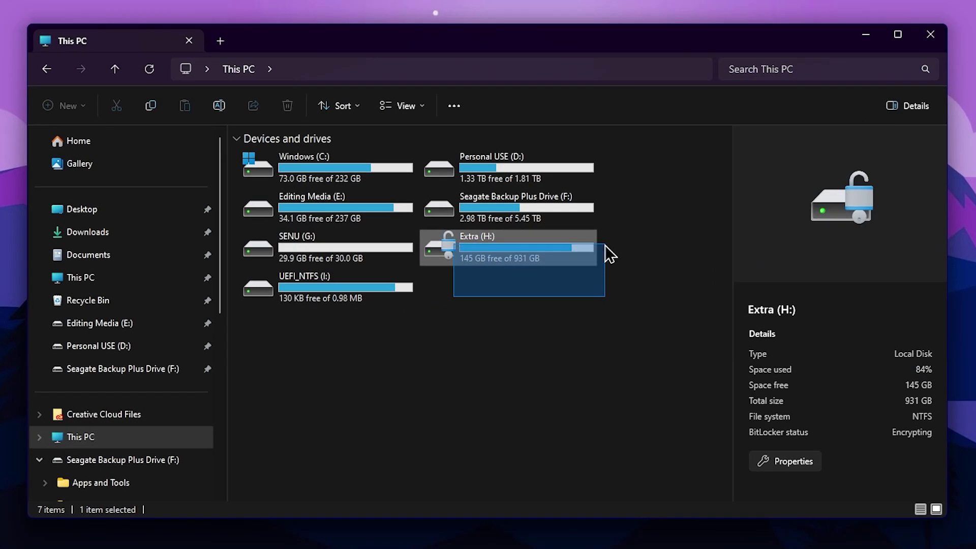
pyautogui.moveTo(605, 245); pyautogui.dragTo(441, 268)
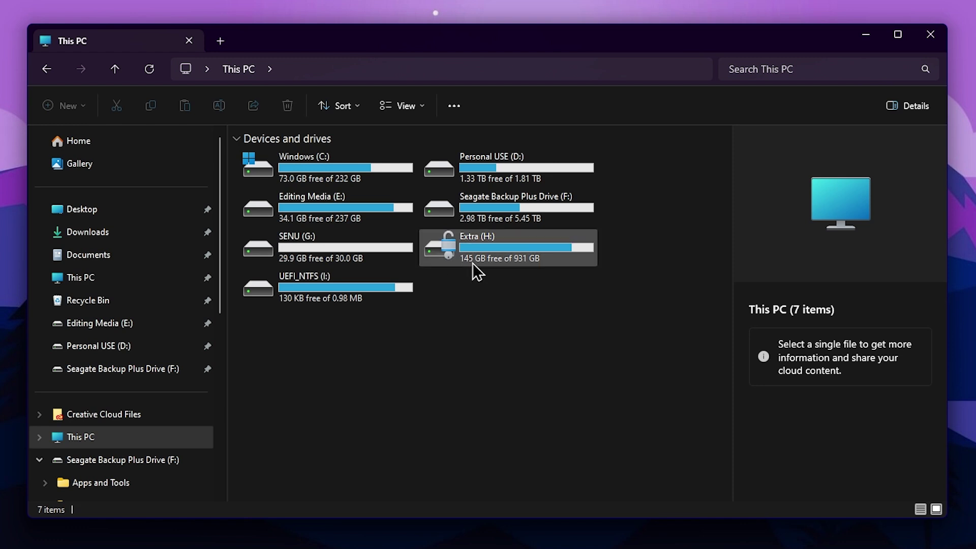
pyautogui.moveTo(472, 263)
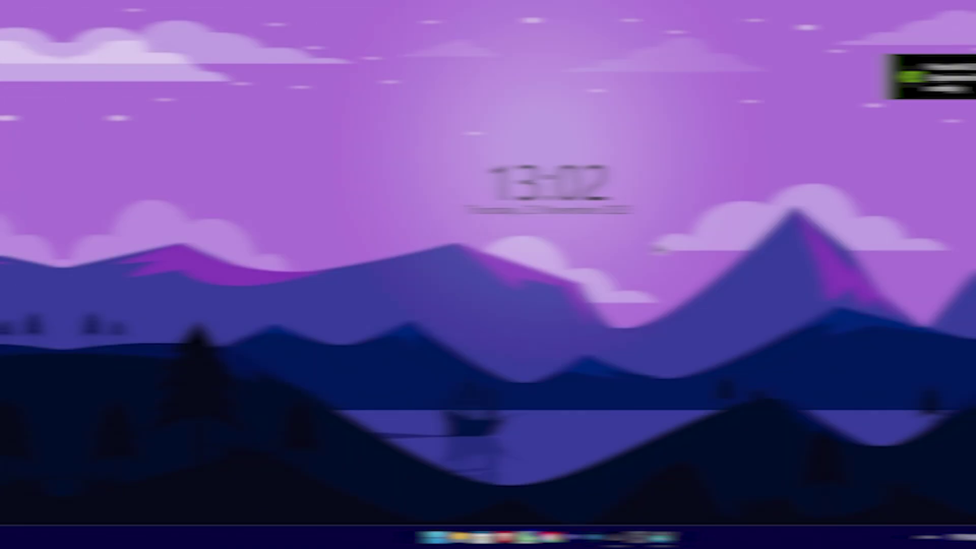
# - Open This PC in a new File Explorer window to examine the lock state of drive H:
pyautogui.press('super+e')
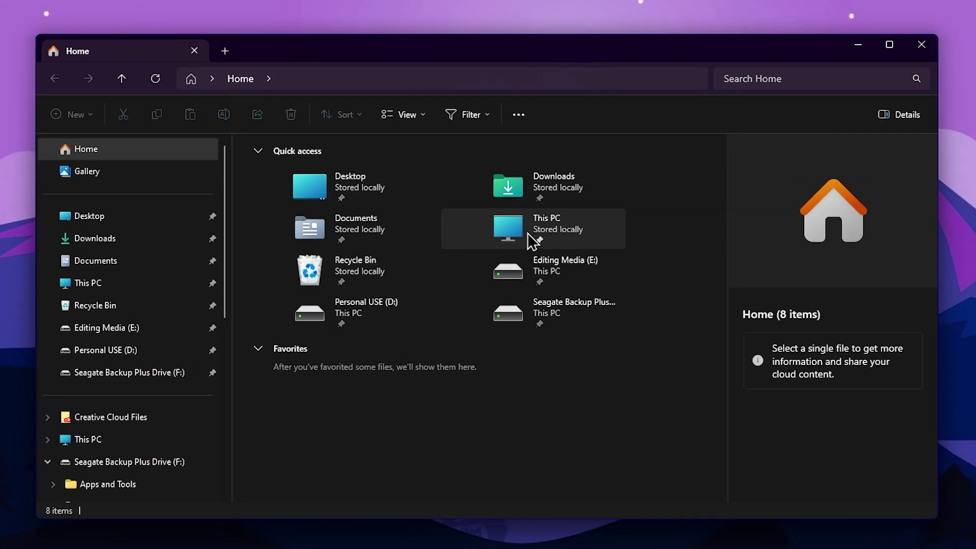
pyautogui.doubleClick(460, 257)
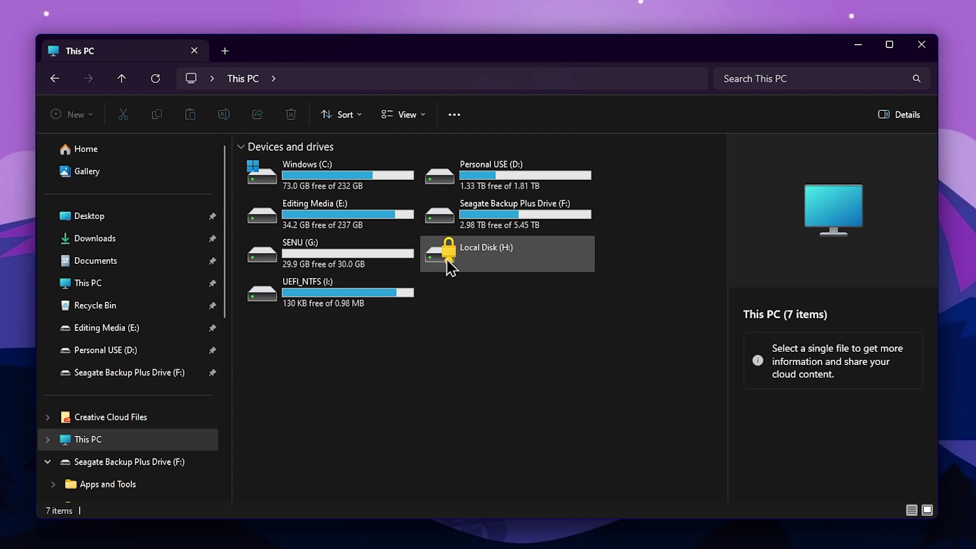
# - Unlock the encrypted drive H: by pasting its BitLocker password into the password field
pyautogui.click(477, 265)
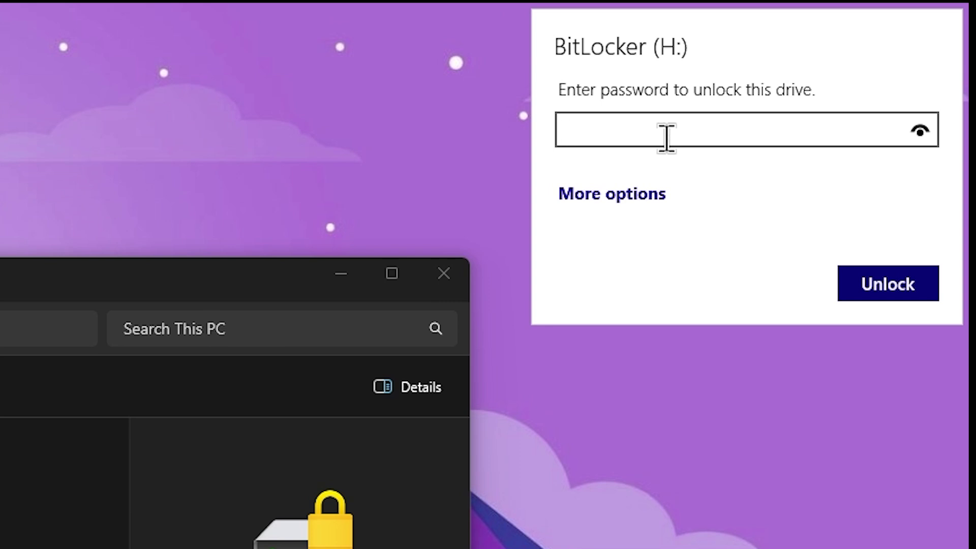
pyautogui.click(647, 199)
pyautogui.hotkey('ctrl', 'v')
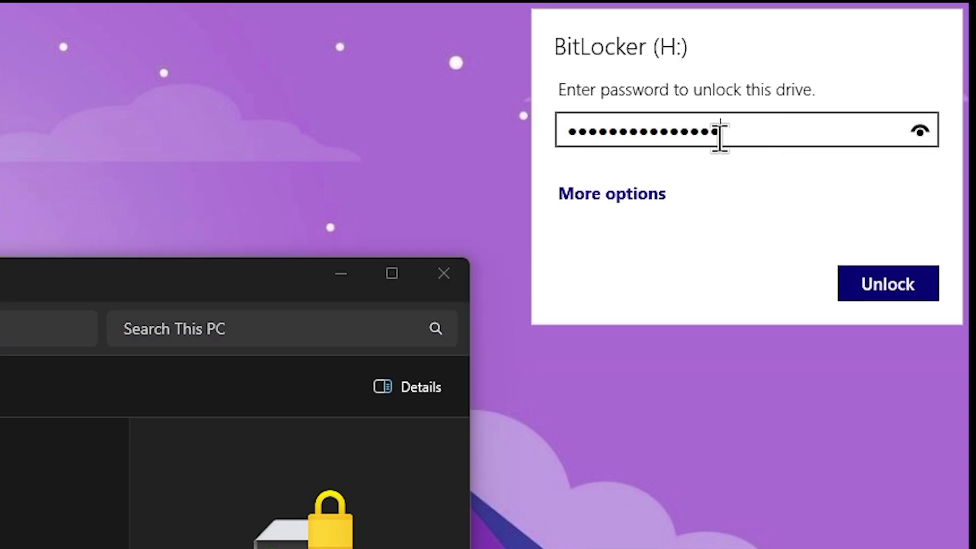
pyautogui.click(868, 282)
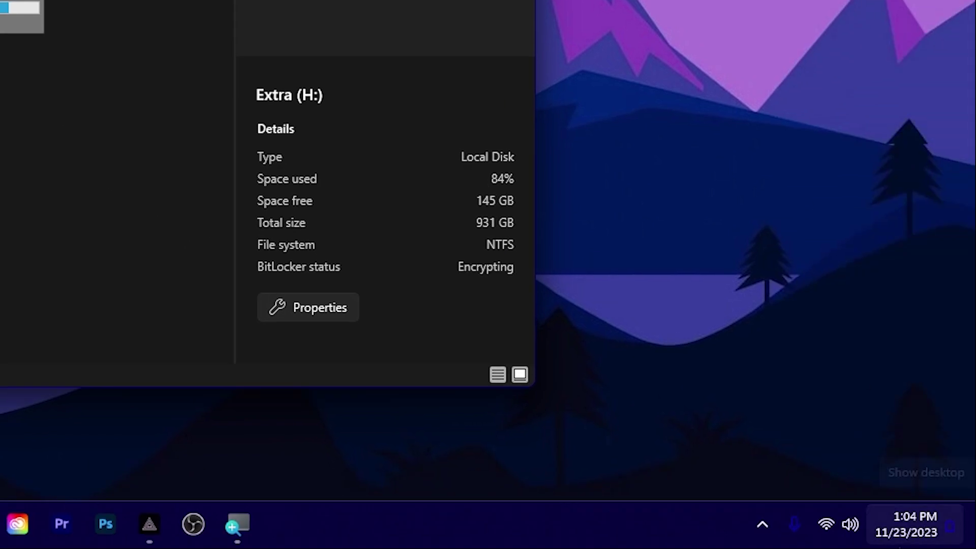
# - View the encryption progress of drive H: from the hidden BitLocker notification icon and close the progress window
pyautogui.click(764, 529)
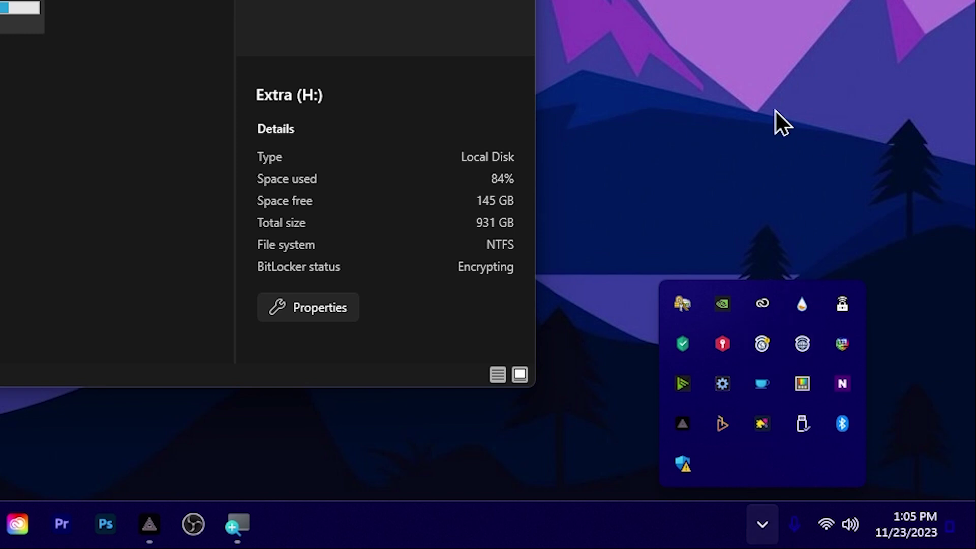
pyautogui.moveTo(680, 307)
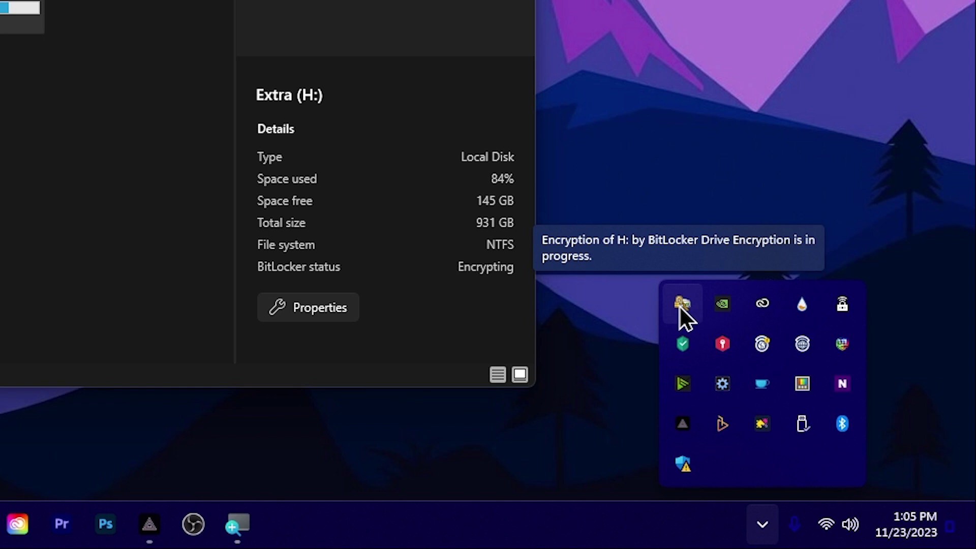
pyautogui.click(681, 304)
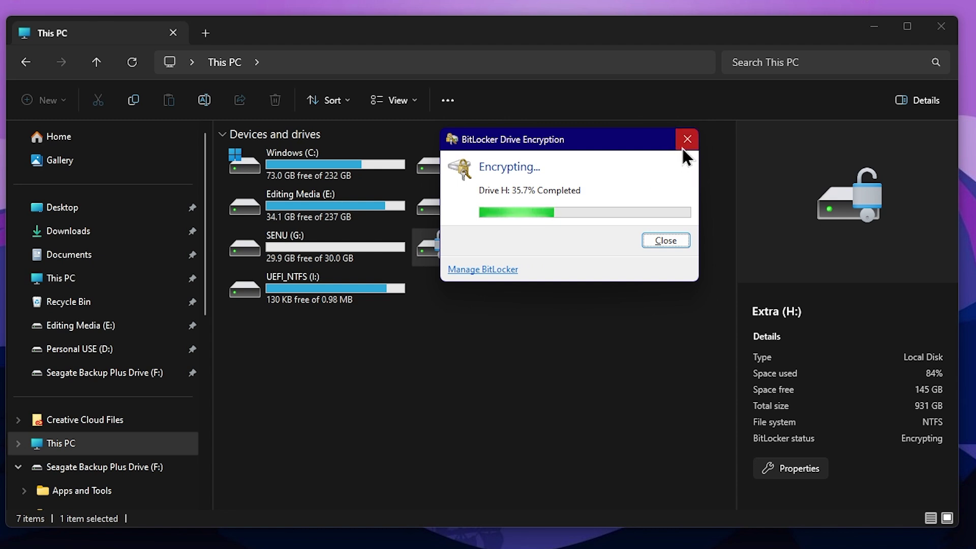
pyautogui.click(660, 29)
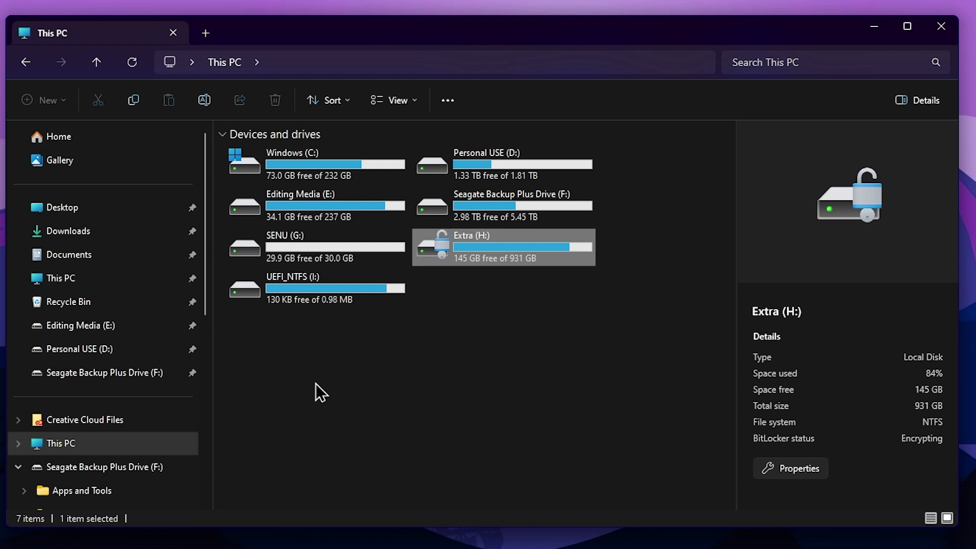
# - Open the BitLocker management options for the Extra (H:) drive, review them, and minimize the window
pyautogui.rightClick(454, 257)
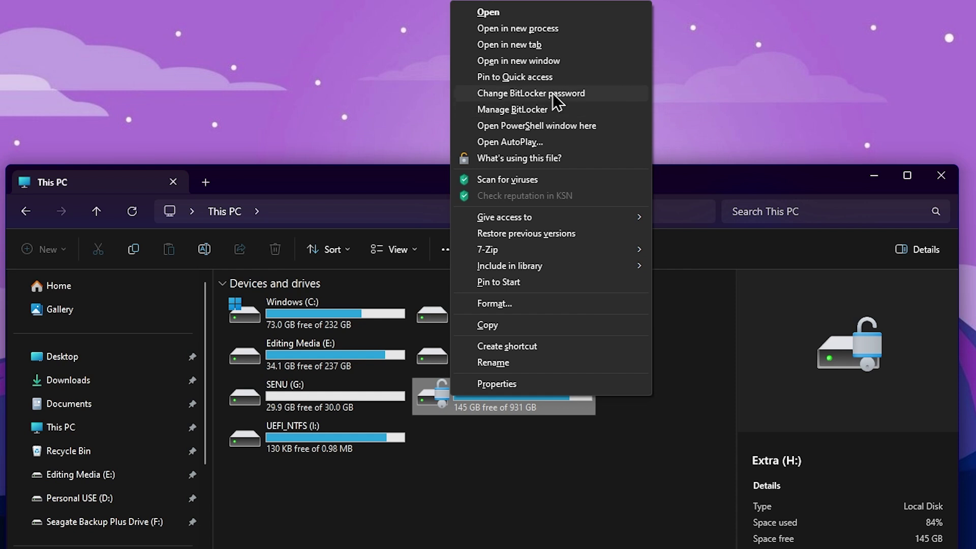
pyautogui.click(515, 113)
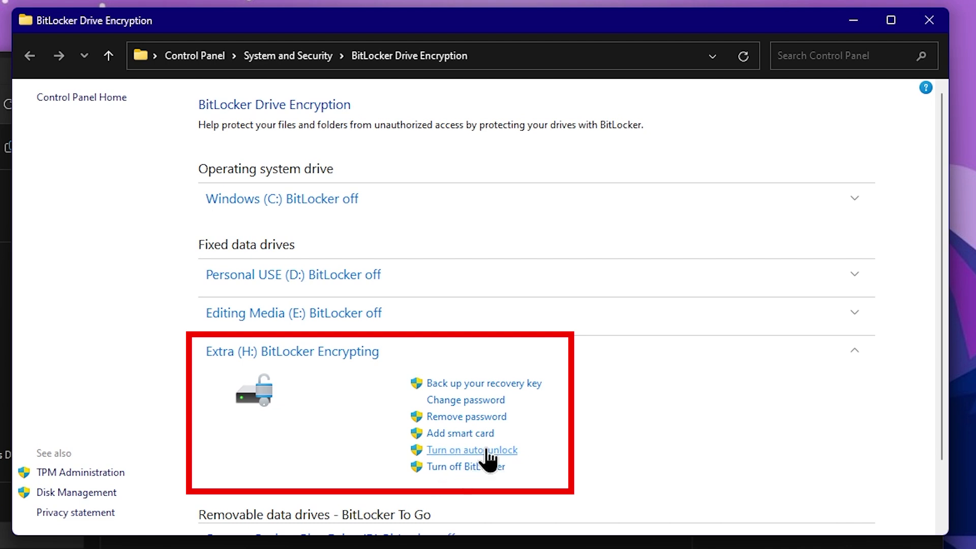
pyautogui.click(852, 20)
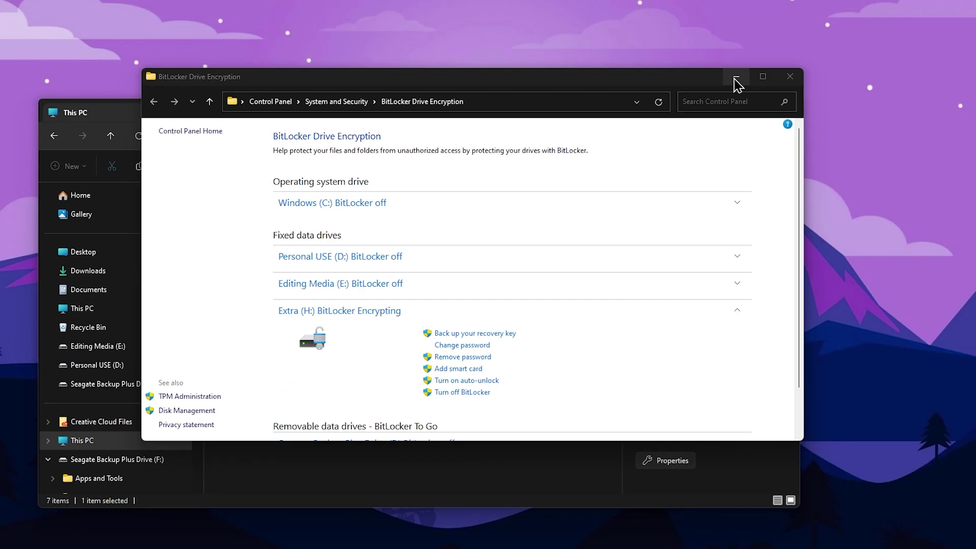